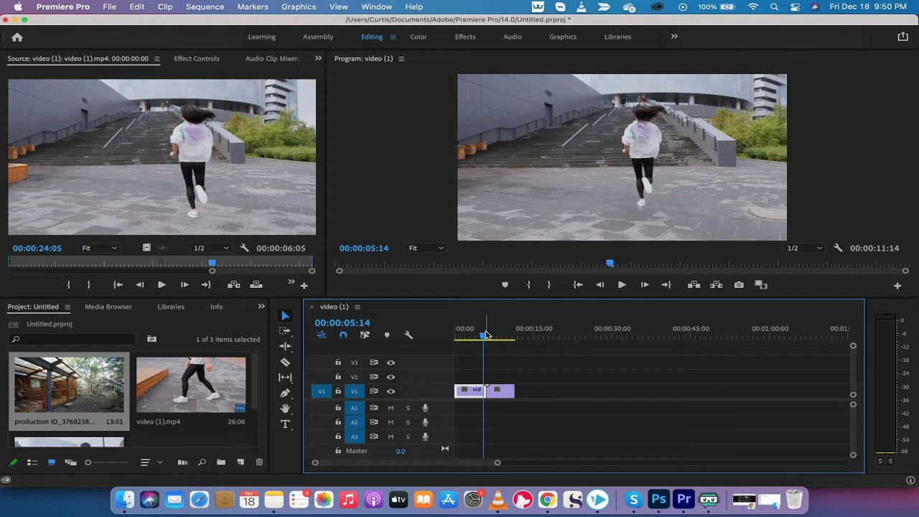
View Premiere Pro's version and credits information from the application menu, then dismiss it.
click(58, 6)
click(57, 6)
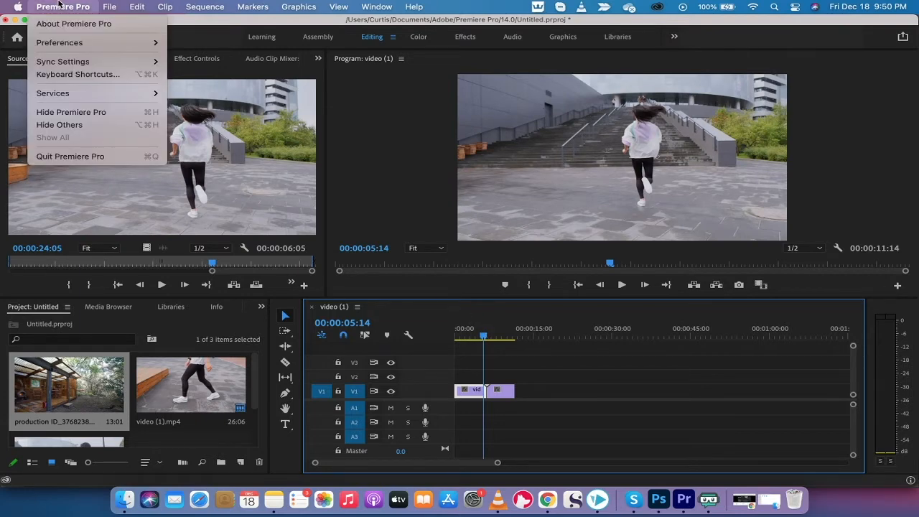
click(73, 24)
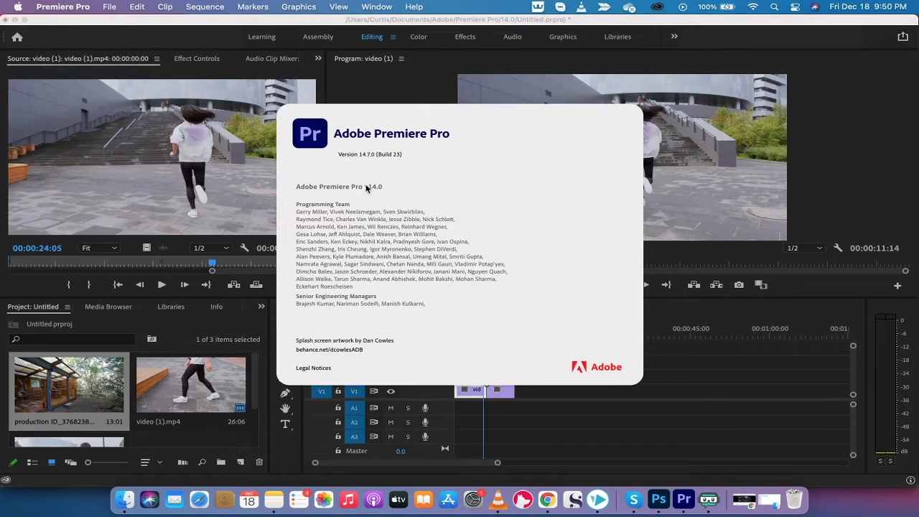
click(393, 267)
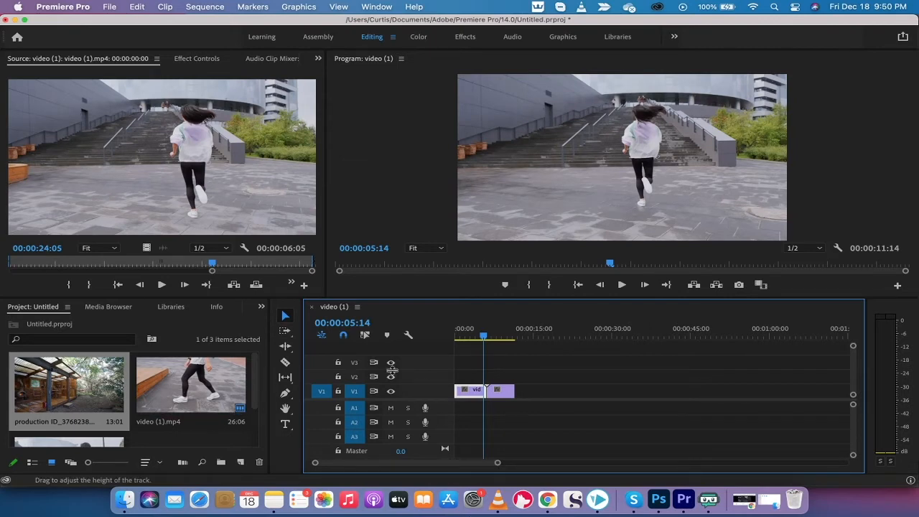
Scrub the playhead back and forth around the cut between the jogging and house clips.
click(483, 332)
drag(482, 332, 493, 335)
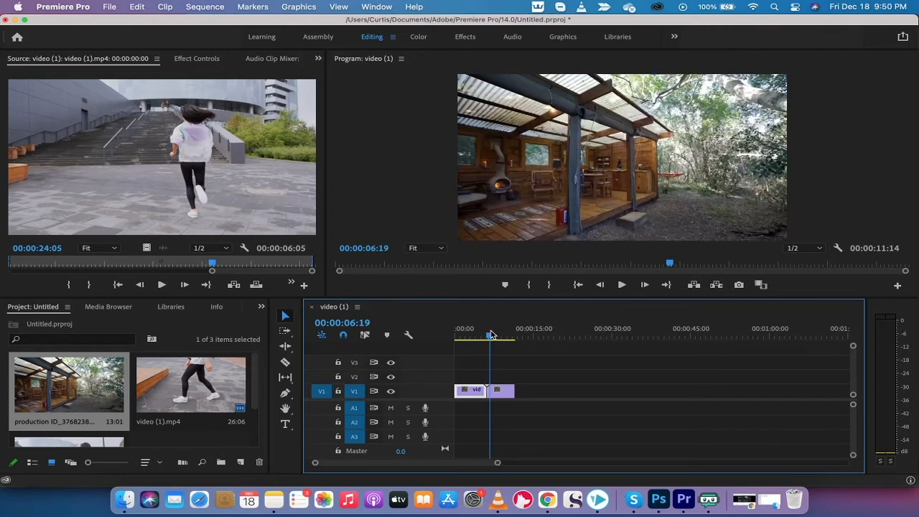
drag(491, 334, 483, 334)
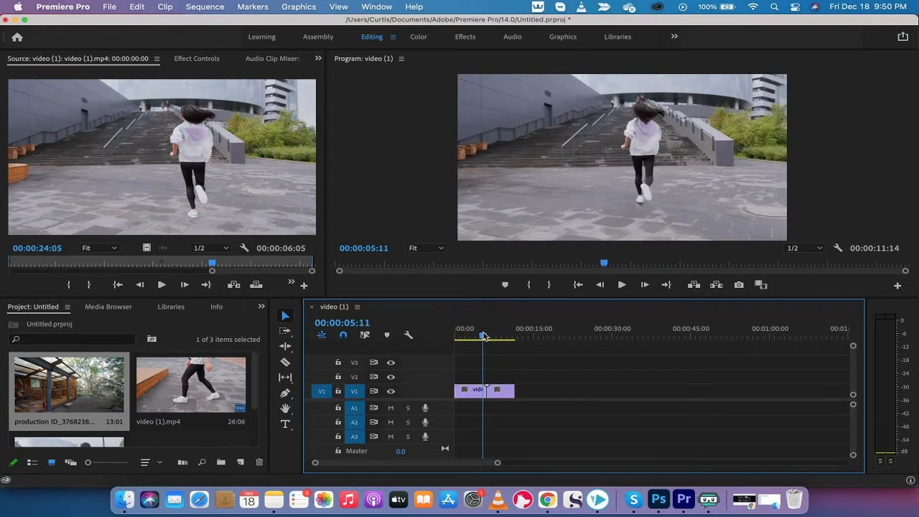
drag(484, 334, 486, 337)
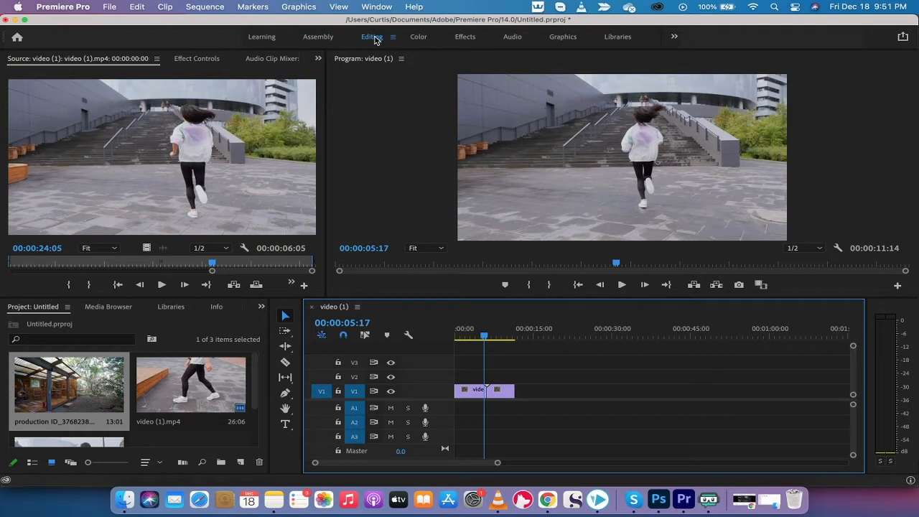
Switch to the Effects workspace, enlarge the Effects library panel and check the Window menu's panel list.
click(467, 37)
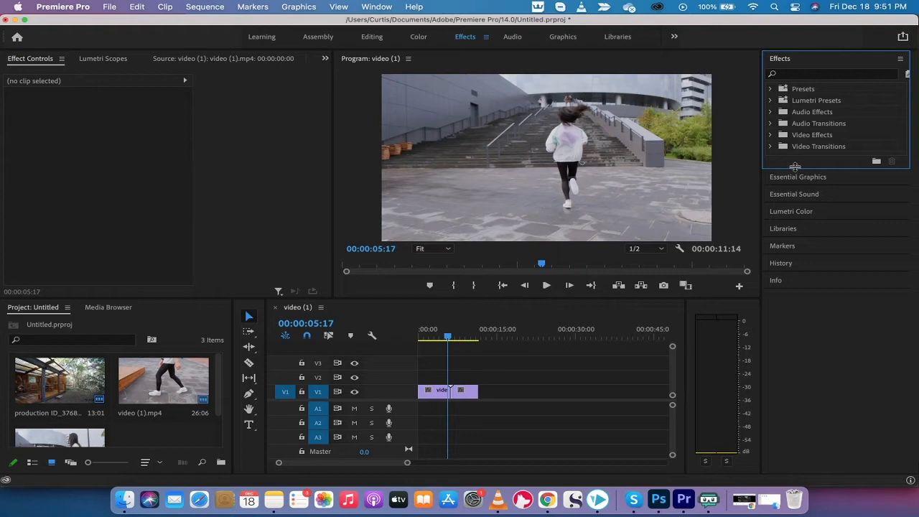
drag(794, 167, 794, 341)
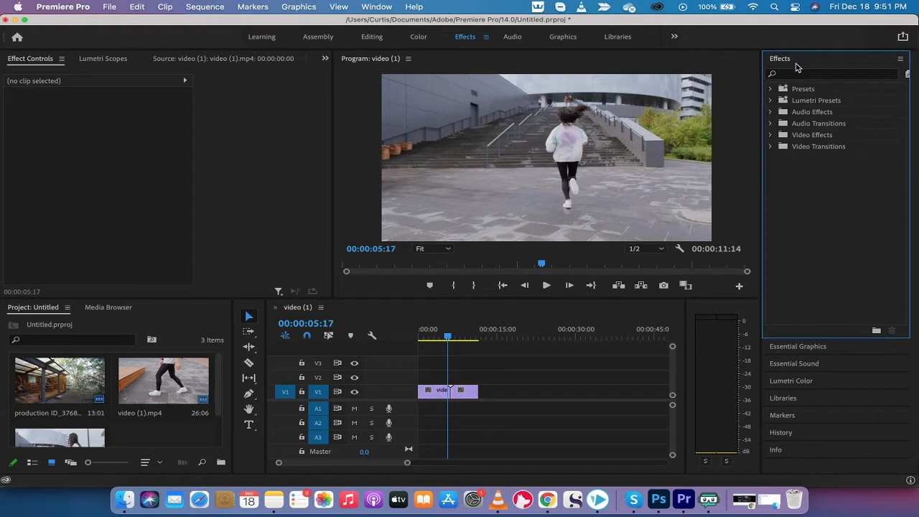
click(782, 62)
click(376, 7)
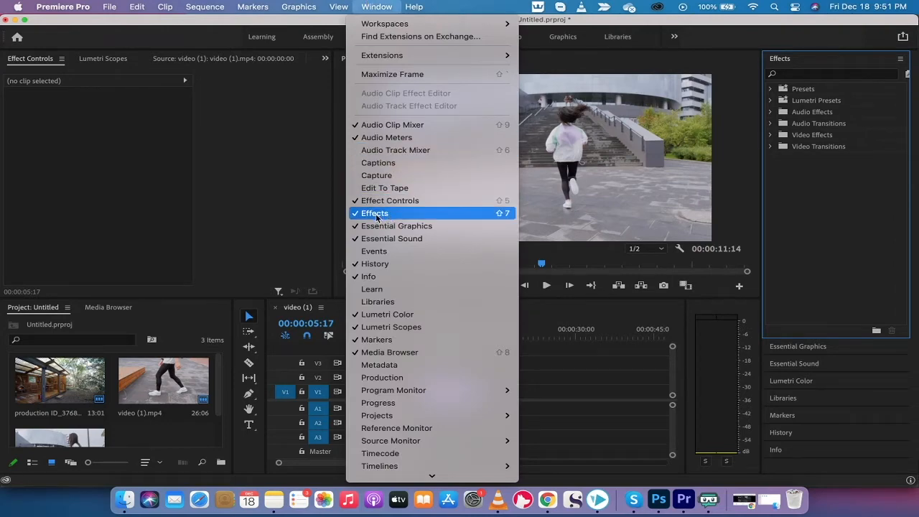
click(377, 7)
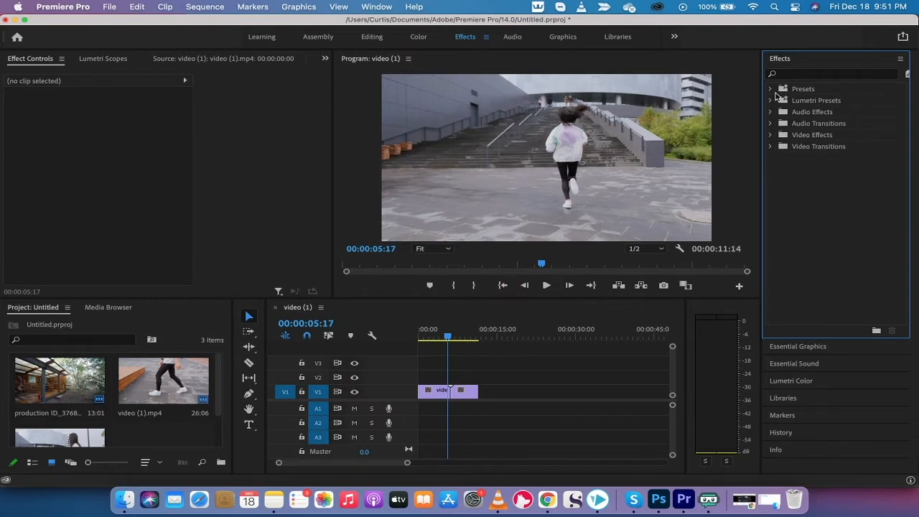
Expand Video Transitions, browse its groups, and carry the Wipe transition toward the cut on the timeline.
click(770, 146)
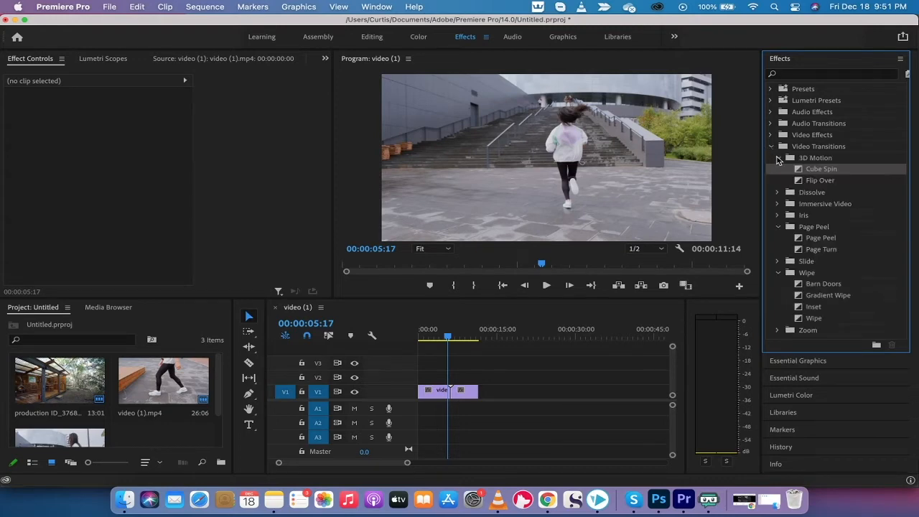
click(779, 158)
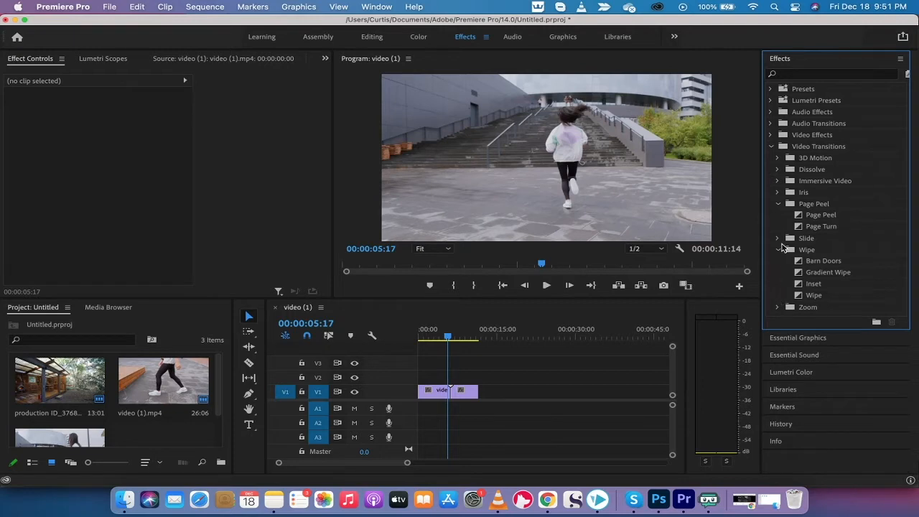
click(782, 249)
click(780, 204)
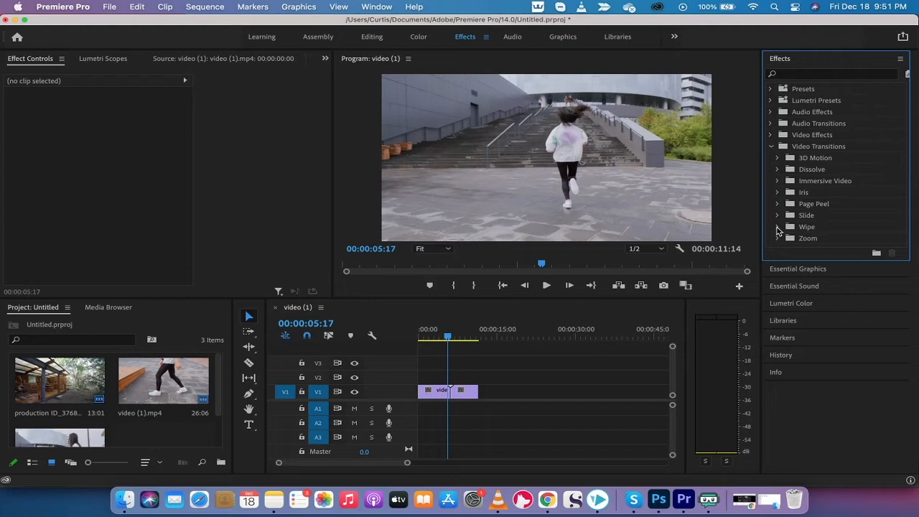
click(778, 229)
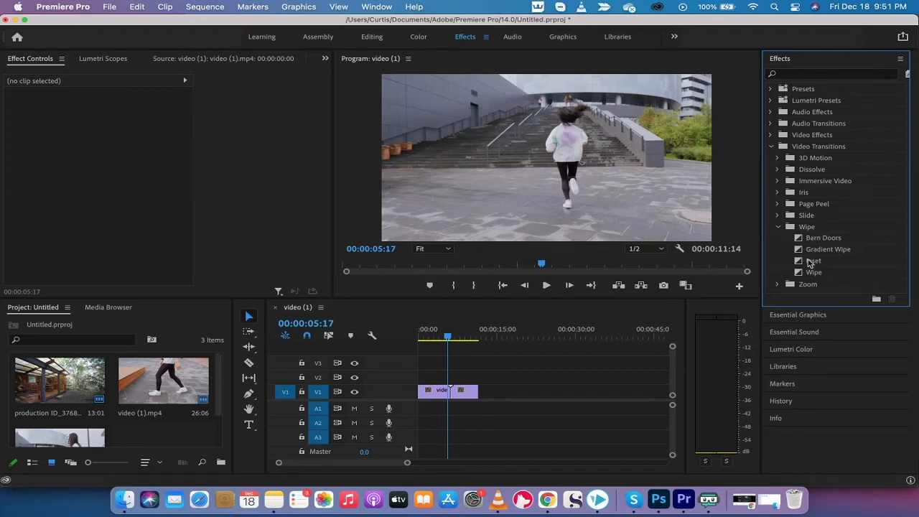
click(811, 273)
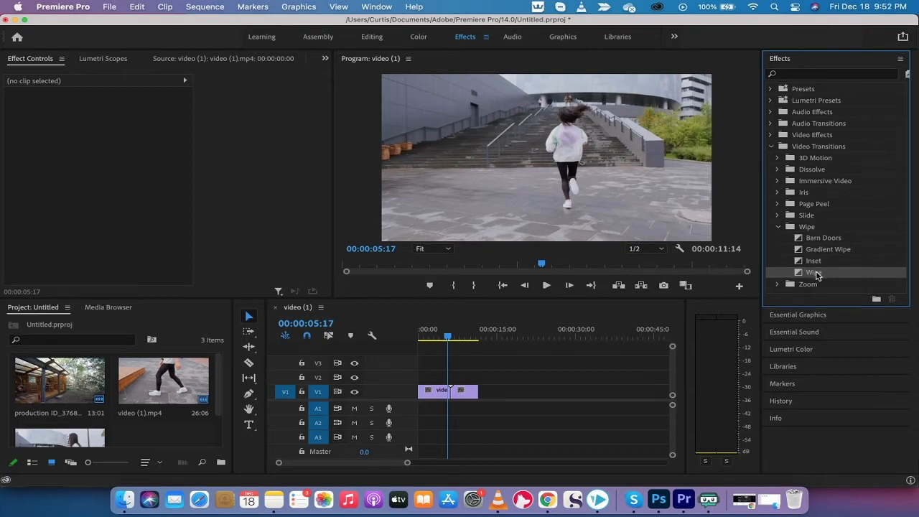
mouse_move(816, 275)
mouse_down()
mouse_move(565, 321)
mouse_move(454, 405)
mouse_up()
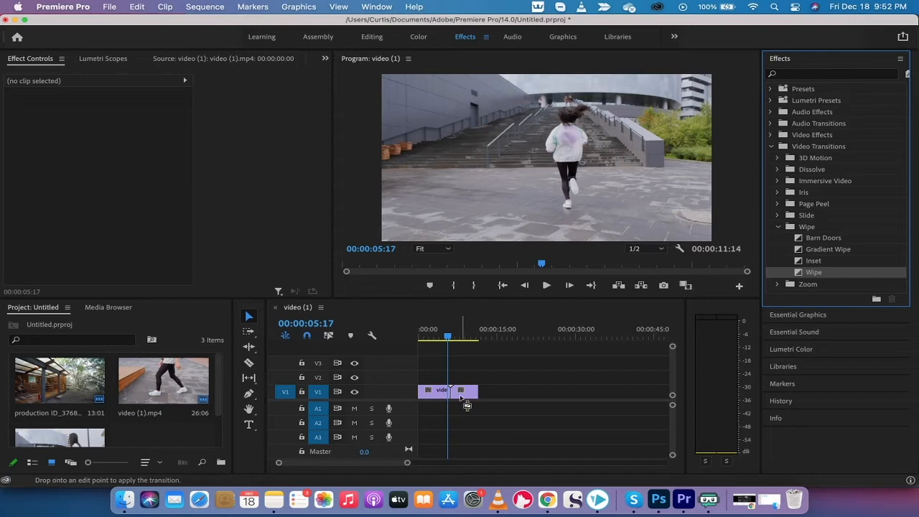
Drop the Wipe transition on the cut between the clips and accept the insufficient-media warning.
drag(455, 406, 461, 405)
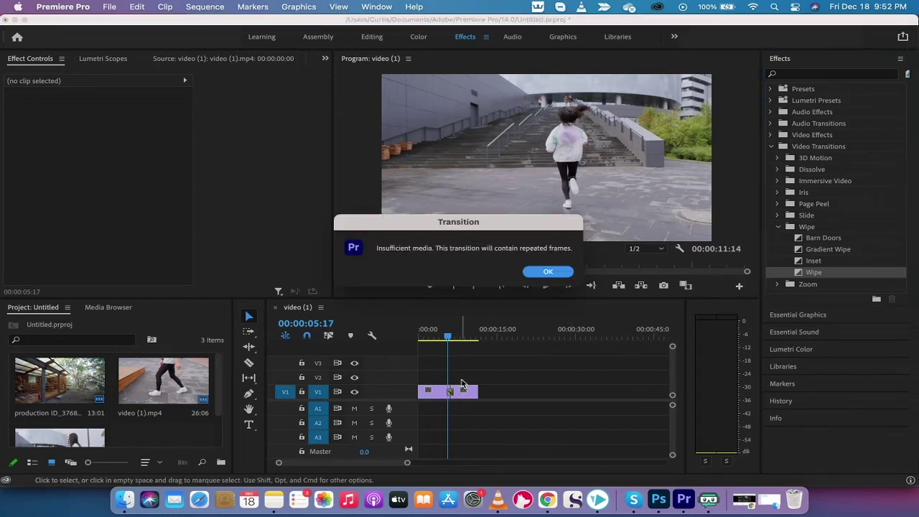
click(549, 272)
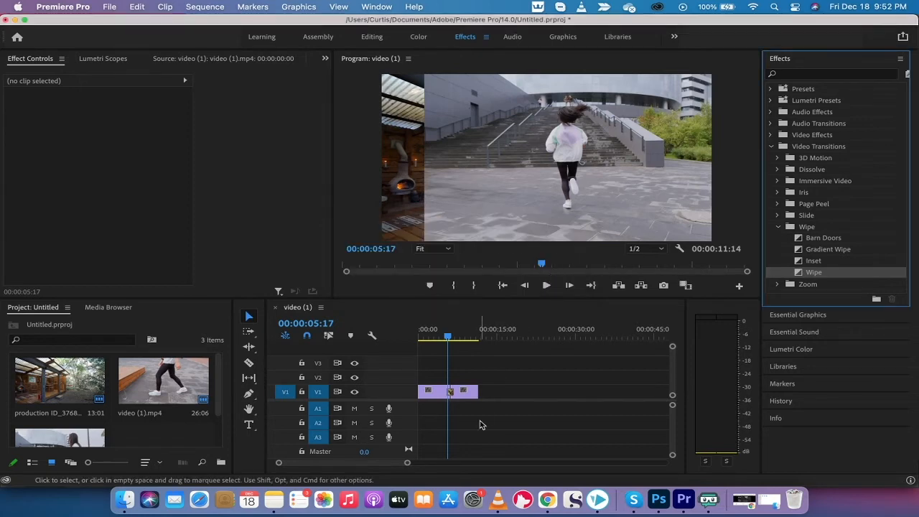
drag(408, 465, 335, 465)
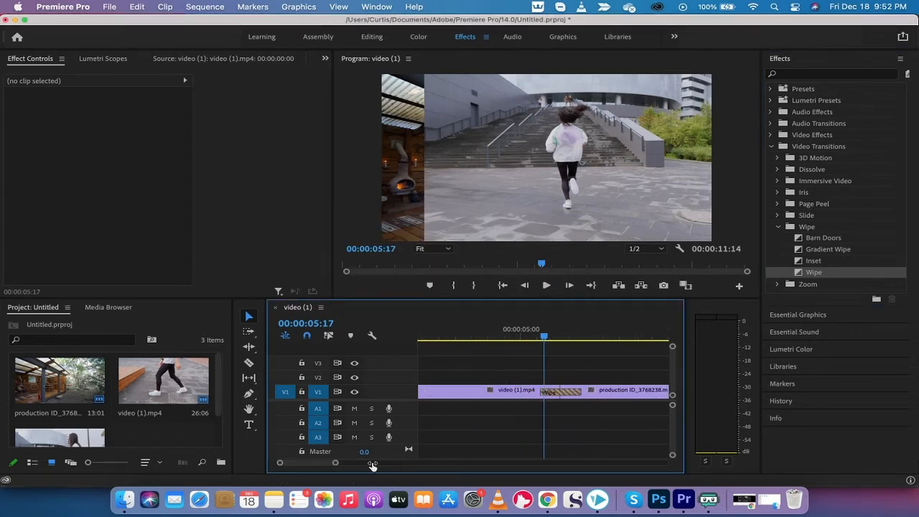
click(535, 335)
drag(535, 336, 531, 336)
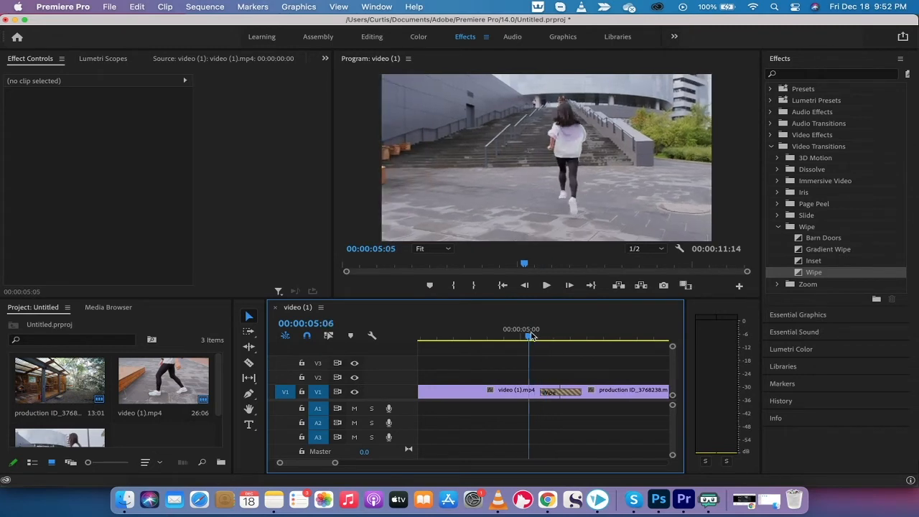
drag(335, 466, 366, 465)
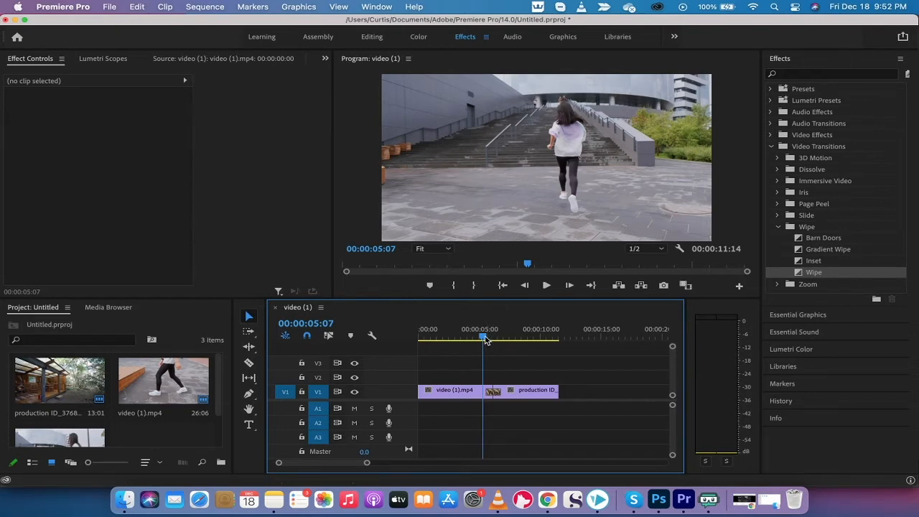
mouse_move(485, 338)
mouse_down()
mouse_move(476, 339)
mouse_move(505, 339)
mouse_move(485, 340)
mouse_up()
drag(484, 340, 494, 340)
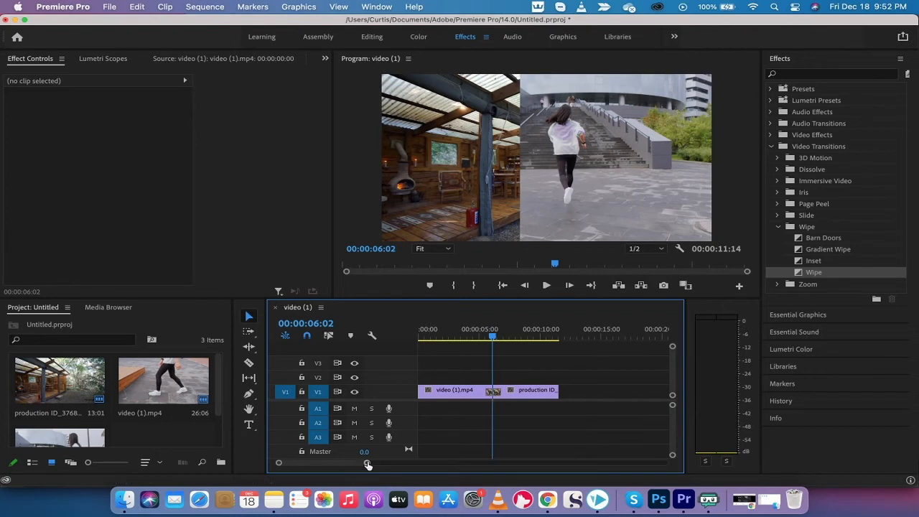
drag(366, 463, 337, 464)
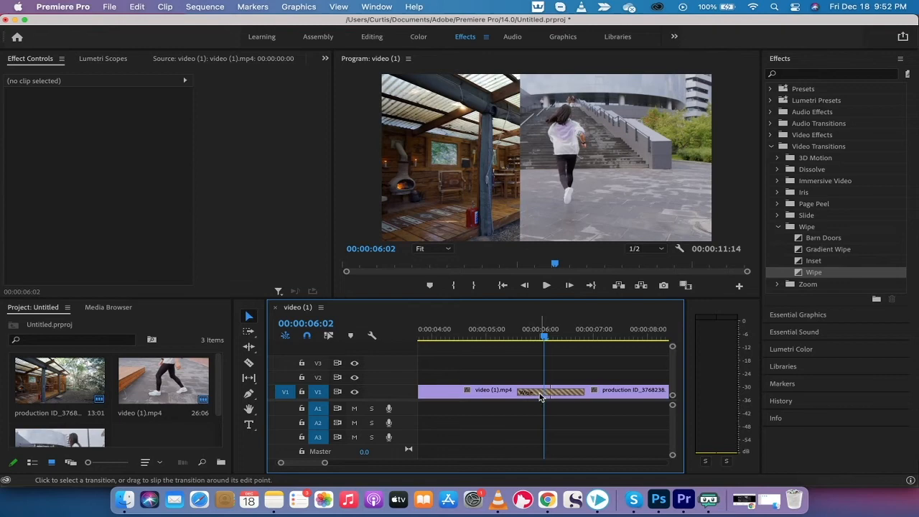
Select the Wipe transition to show its settings in a widened Effect Controls panel, playhead at 00:00:05:14.
click(541, 393)
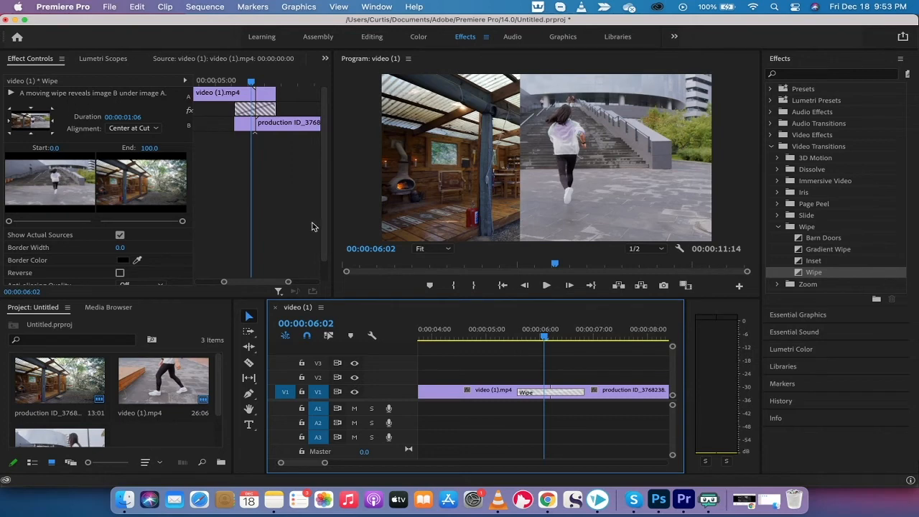
drag(333, 234, 381, 242)
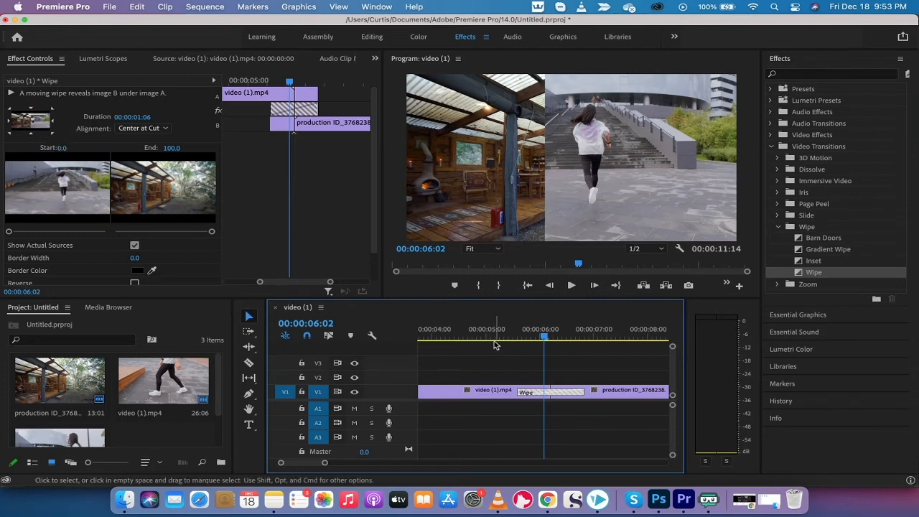
drag(544, 337, 517, 339)
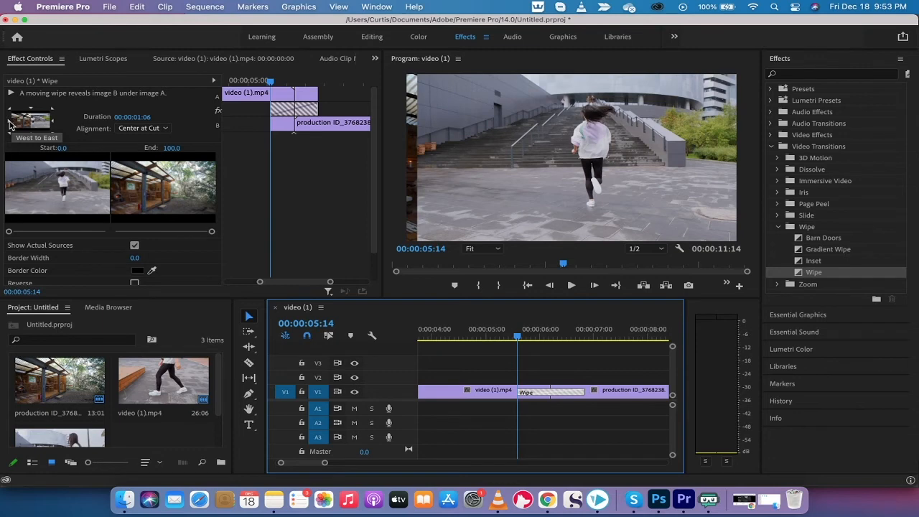
Try several Wipe directions with the thumbnail arrows, settling on a diagonal reveal and scrubbing through to check it.
click(53, 125)
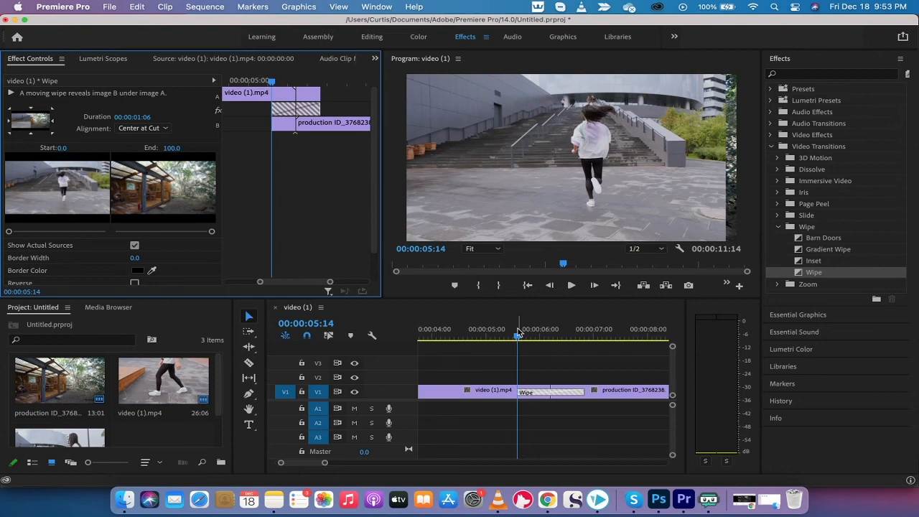
mouse_move(515, 331)
mouse_down()
mouse_move(554, 334)
mouse_move(514, 339)
mouse_up()
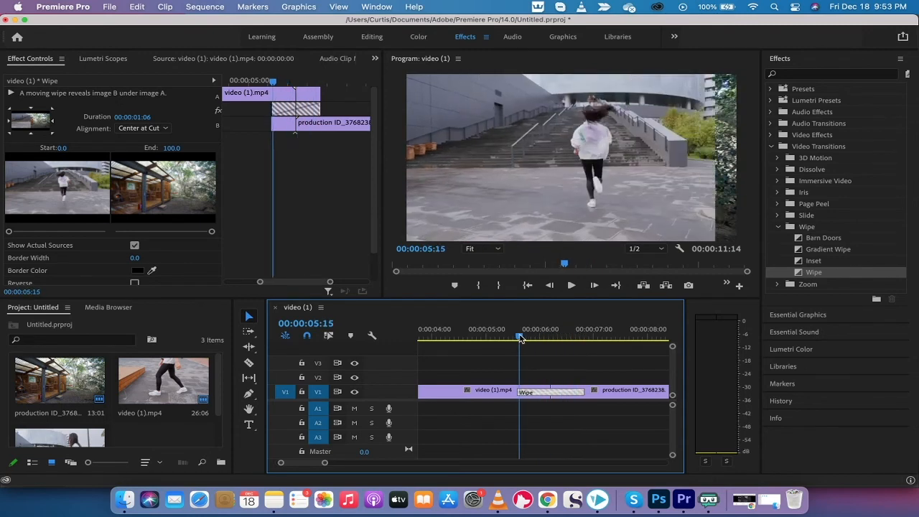
click(31, 112)
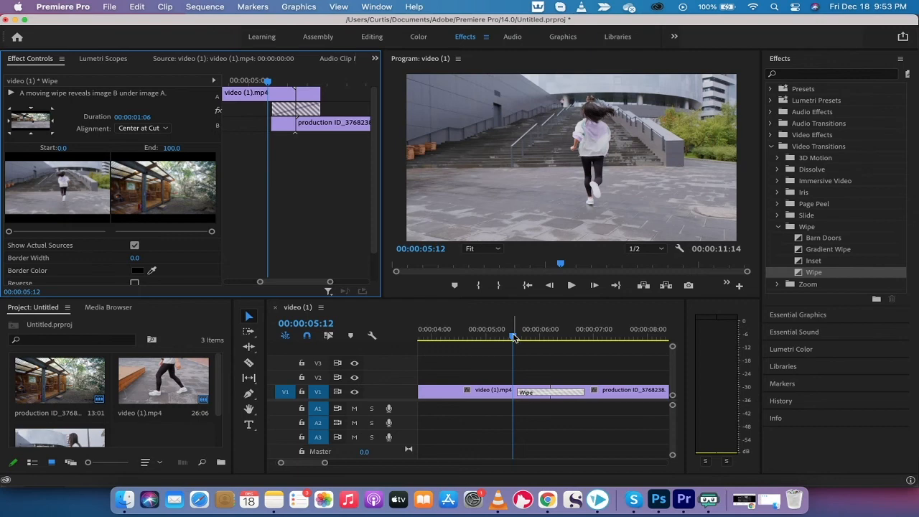
mouse_move(513, 338)
mouse_down()
mouse_move(574, 338)
mouse_move(510, 339)
mouse_up()
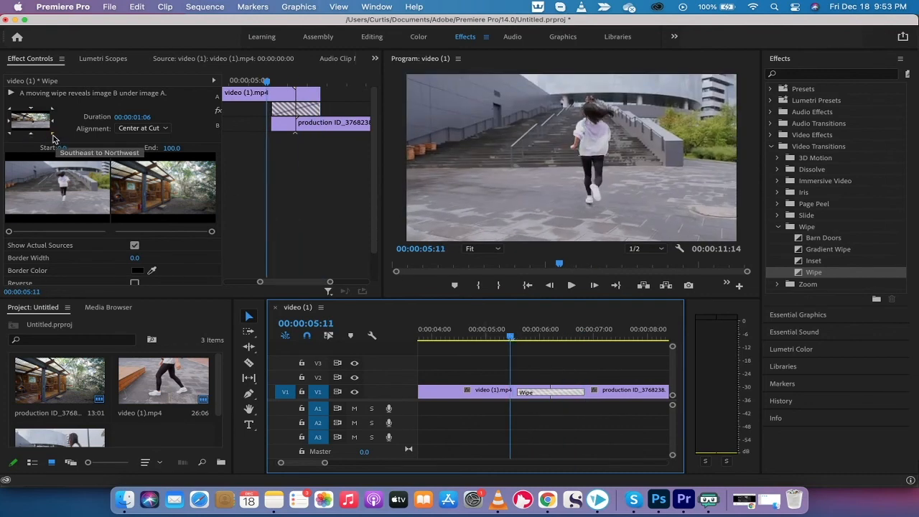
click(12, 138)
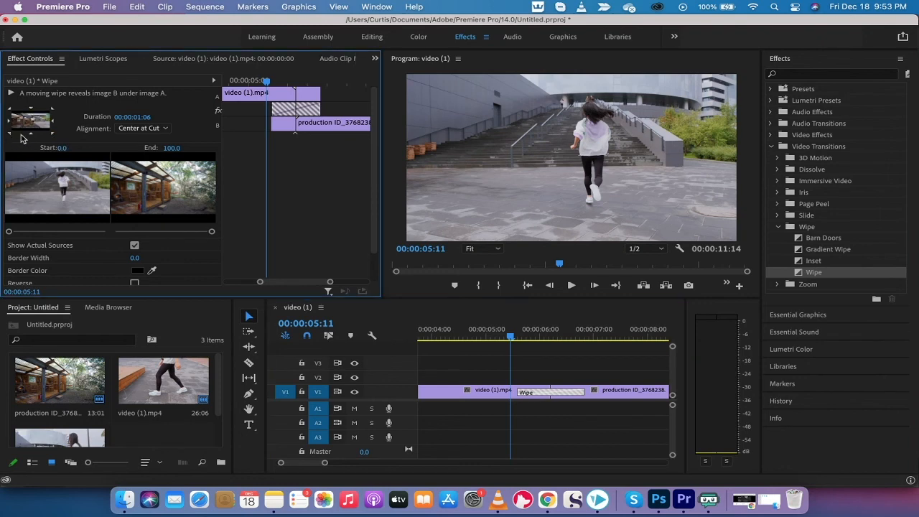
click(512, 340)
drag(512, 339, 591, 338)
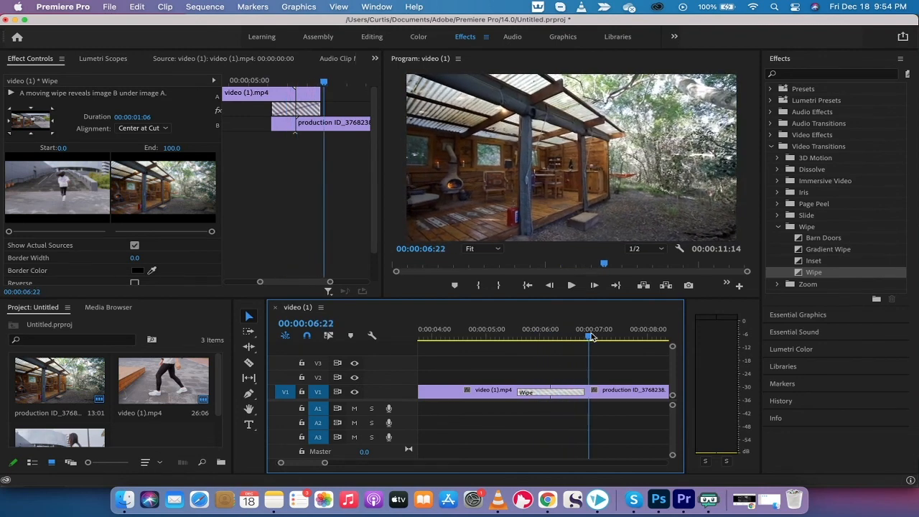